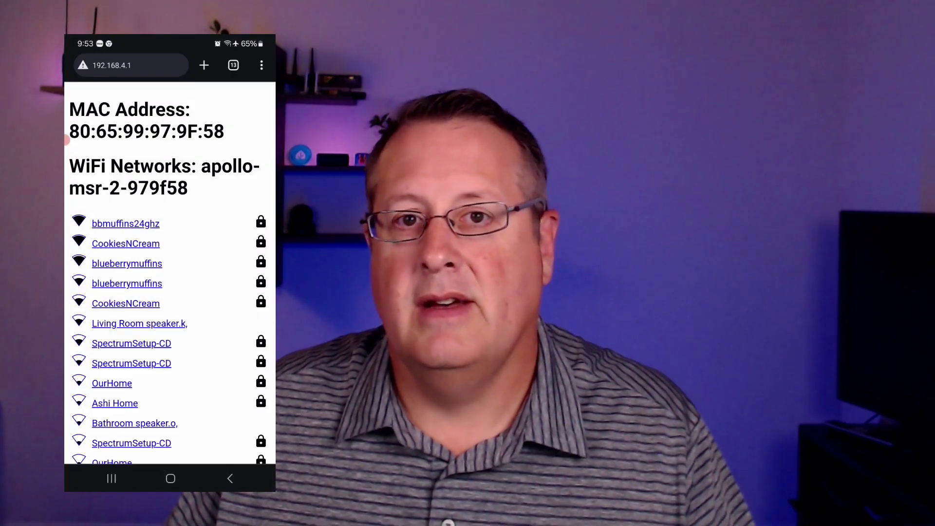
- Open the sensor's 192.168.4.1 WiFi settings page with the home network selected
{"action": "left_click", "coordinate": [126, 243]}
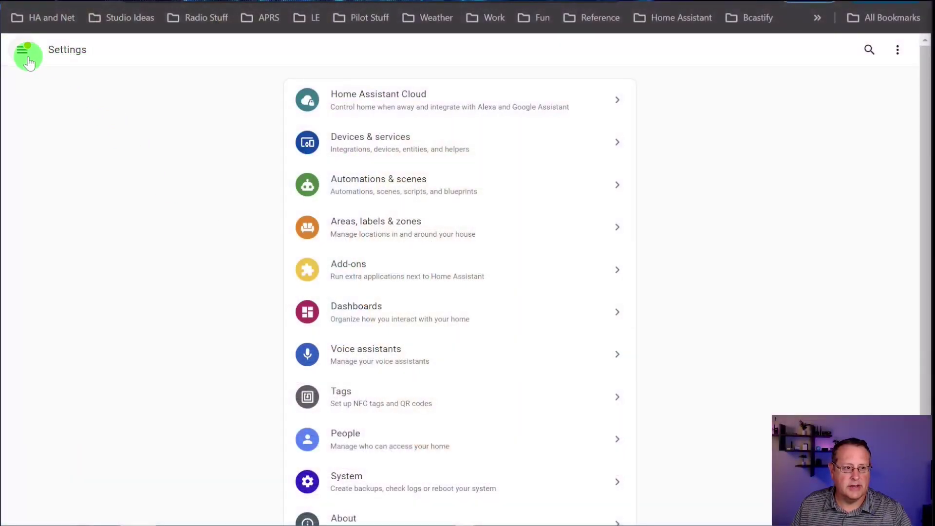
- Go from the notifications to the newly discovered devices
{"action": "left_click", "coordinate": [27, 57]}
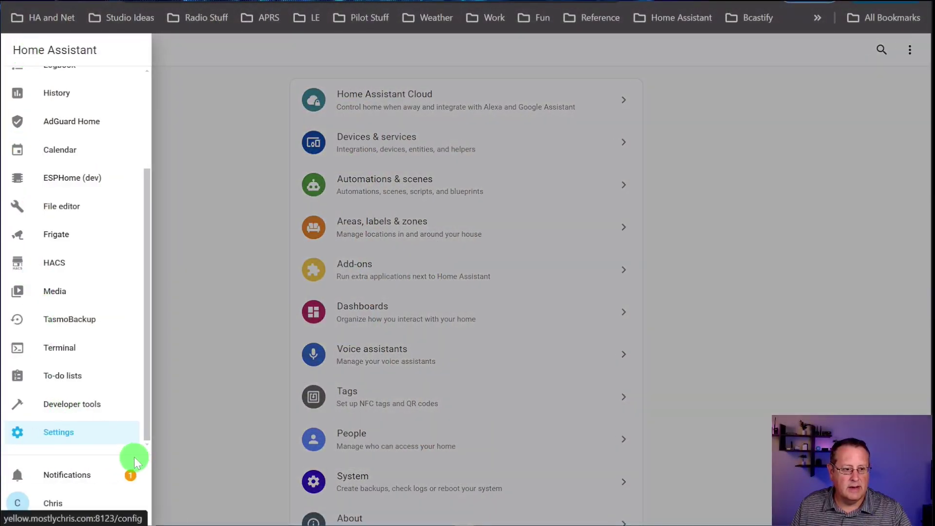
{"action": "left_click", "coordinate": [84, 475]}
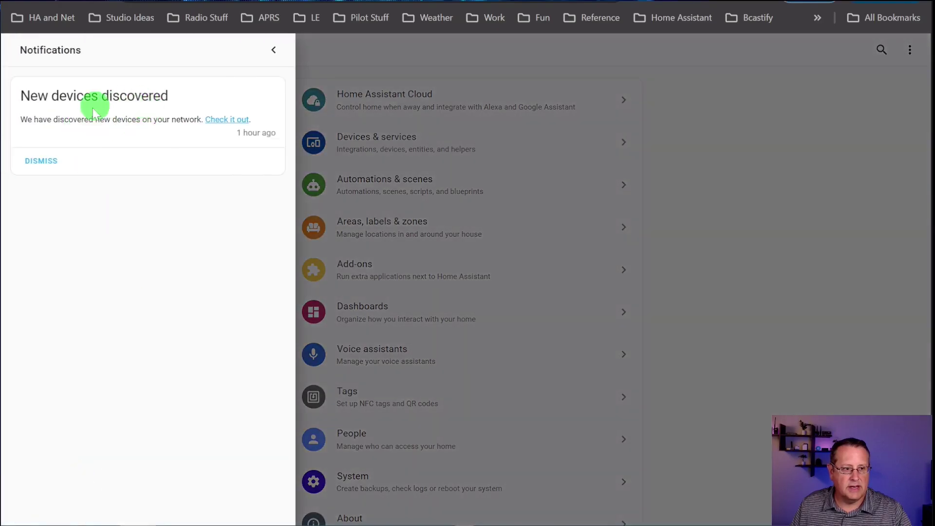
{"action": "left_click", "coordinate": [226, 119]}
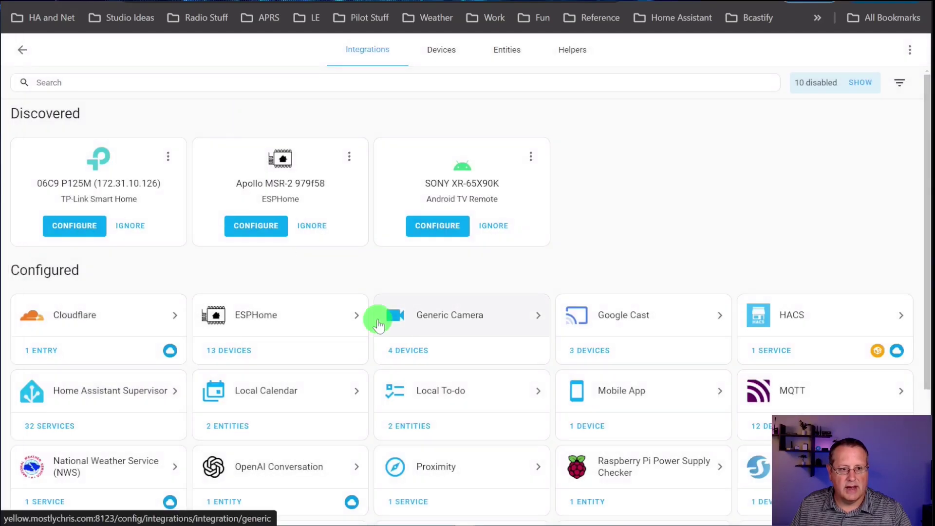
- Add the Apollo MSR-2 979f58 as an ESPHome device and assign it to the Kitchen area
{"action": "left_click", "coordinate": [260, 230]}
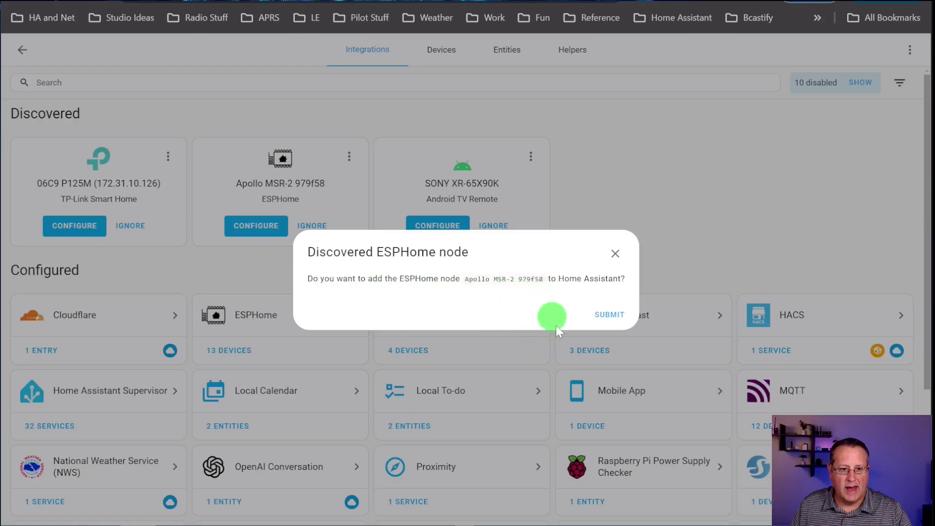
{"action": "left_click", "coordinate": [608, 315]}
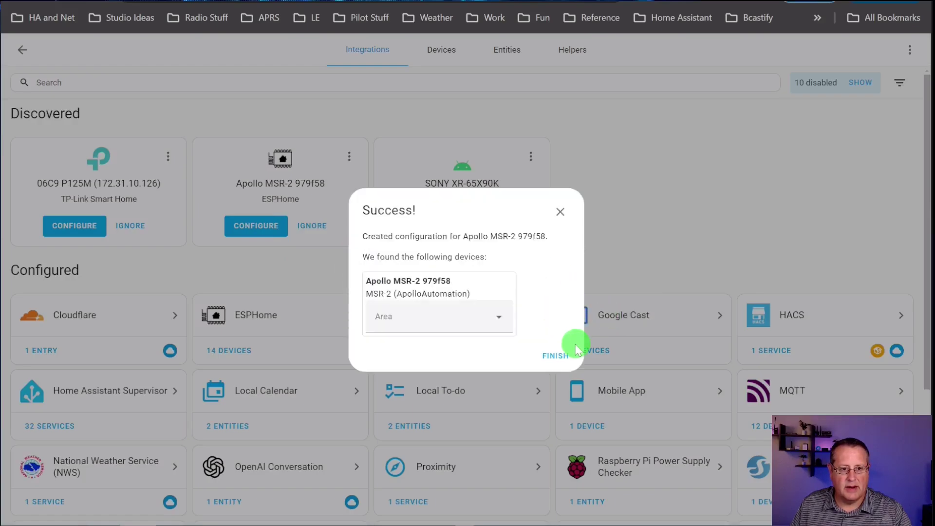
{"action": "left_click", "coordinate": [499, 318]}
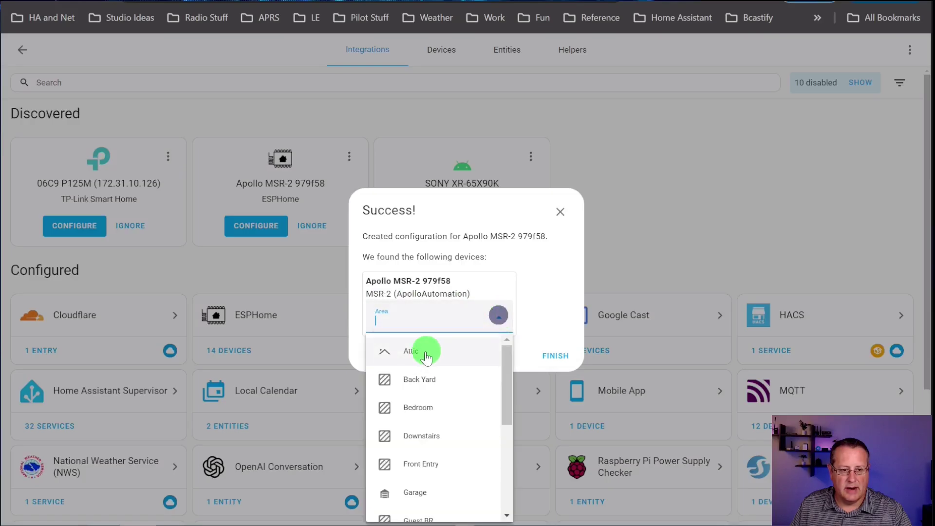
{"action": "scroll", "coordinate": [428, 375], "scroll_direction": "down", "scroll_amount": 2}
{"action": "scroll", "coordinate": [424, 399], "scroll_direction": "down", "scroll_amount": 3}
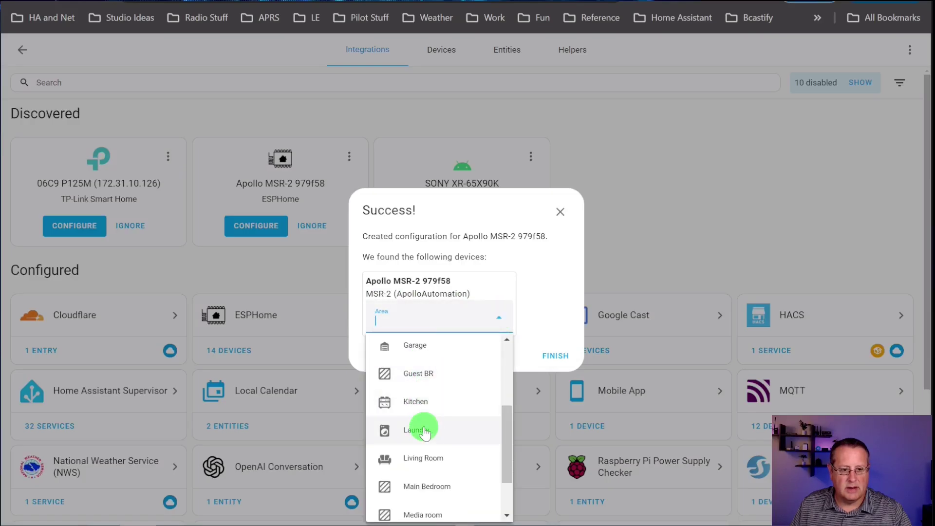
{"action": "left_click", "coordinate": [417, 400]}
{"action": "left_click", "coordinate": [555, 362]}
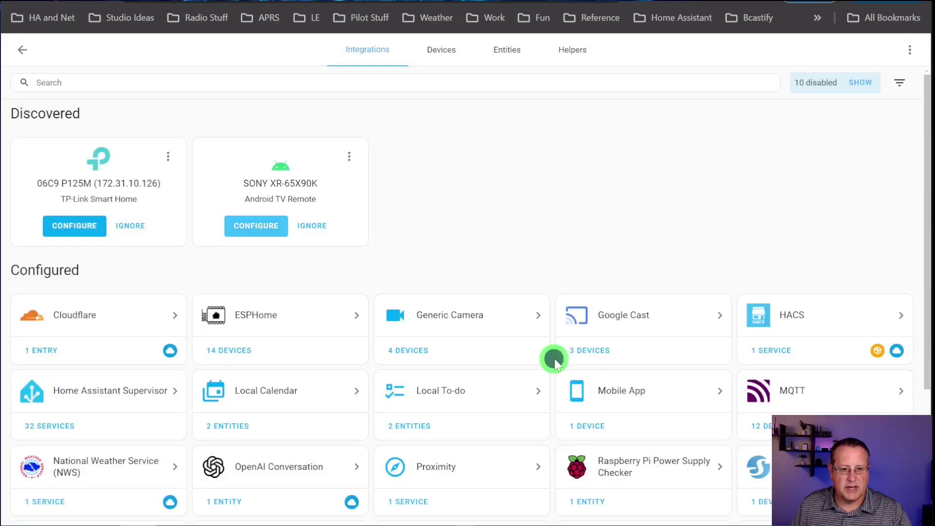
{"action": "scroll", "coordinate": [604, 269], "scroll_direction": "down", "scroll_amount": 3}
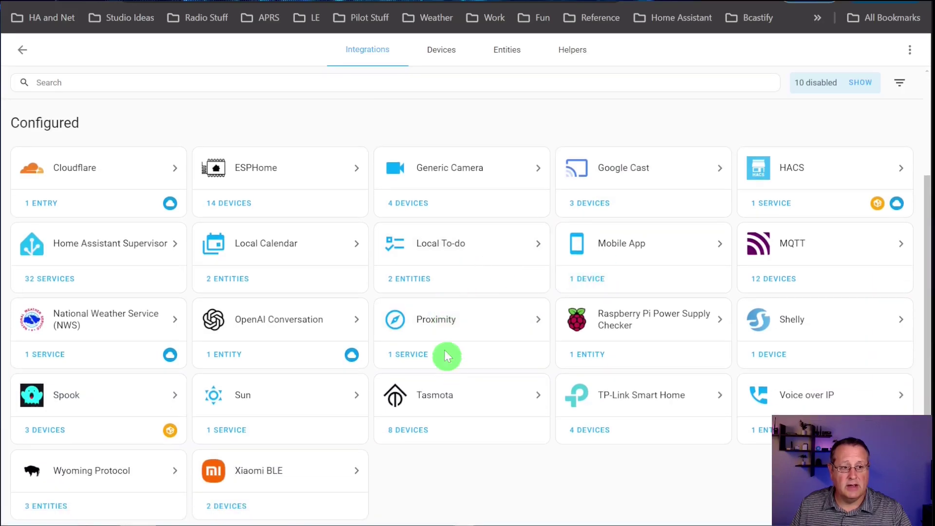
- Open the Apollo MSR-2 979f58 page from ESPHome's 14 devices and reset the zoom
{"action": "left_click", "coordinate": [236, 204]}
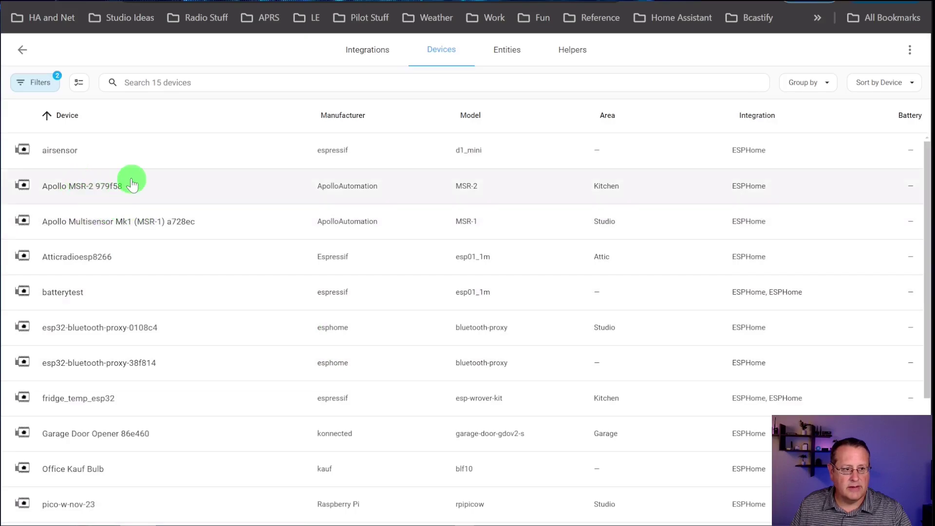
{"action": "left_click", "coordinate": [104, 190]}
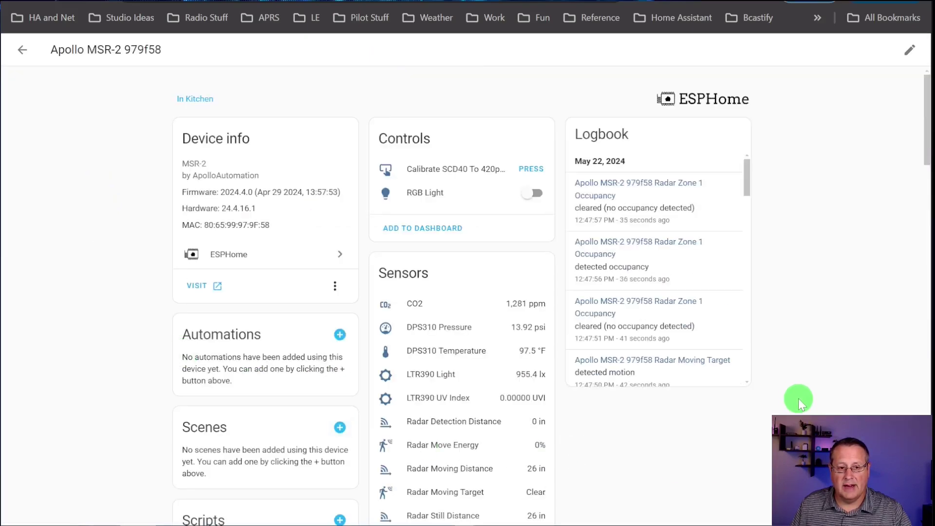
{"action": "key", "text": "ctrl+plus"}
{"action": "key", "text": "ctrl+plus"}
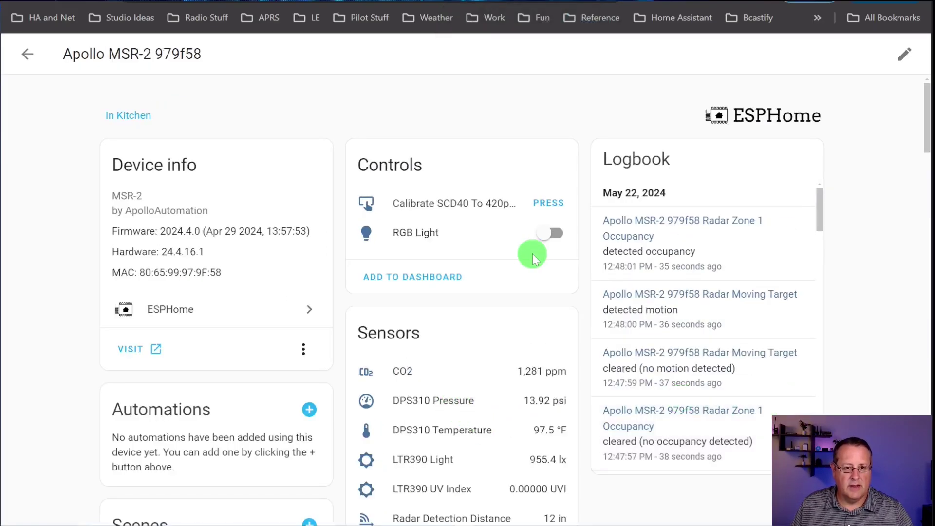
- Switch the RGB Light on and then off again
{"action": "left_click", "coordinate": [550, 233]}
{"action": "left_click", "coordinate": [549, 233]}
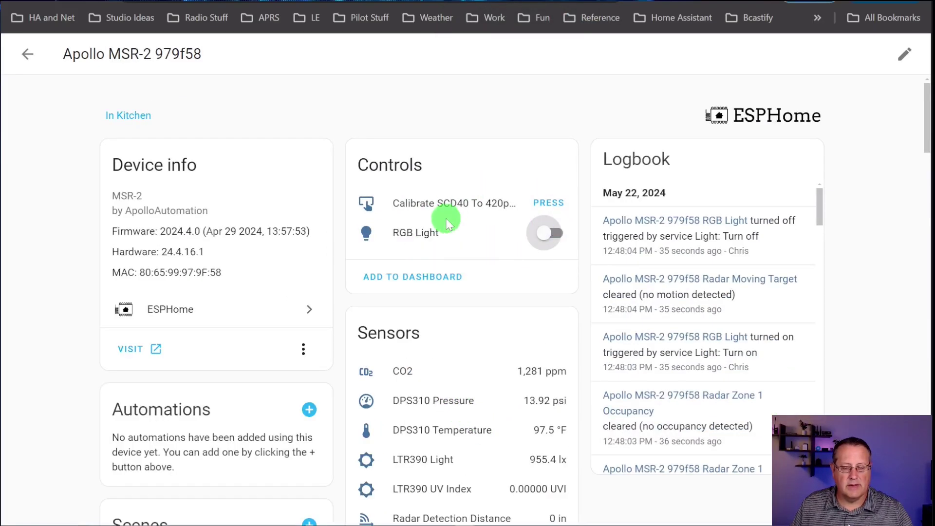
{"action": "scroll", "coordinate": [579, 316], "scroll_direction": "down", "scroll_amount": 2}
{"action": "scroll", "coordinate": [587, 320], "scroll_direction": "down", "scroll_amount": 2}
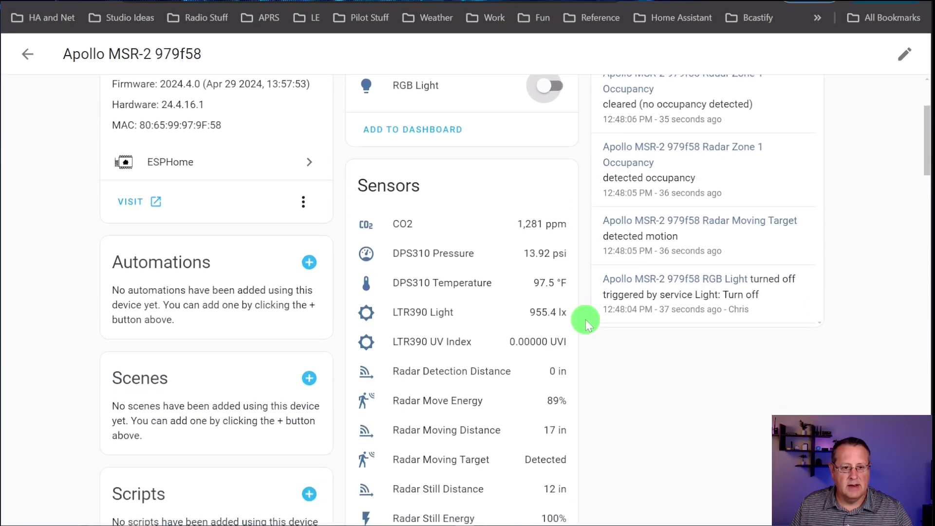
- View the CO2 sensor's details, then scroll down to the Configuration card's radar thresholds
{"action": "left_click", "coordinate": [404, 226]}
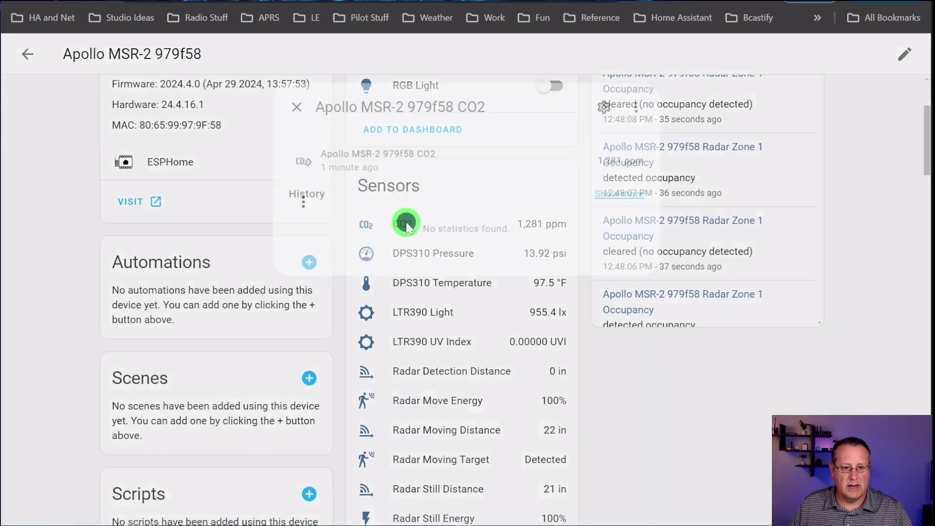
{"action": "left_click", "coordinate": [275, 92]}
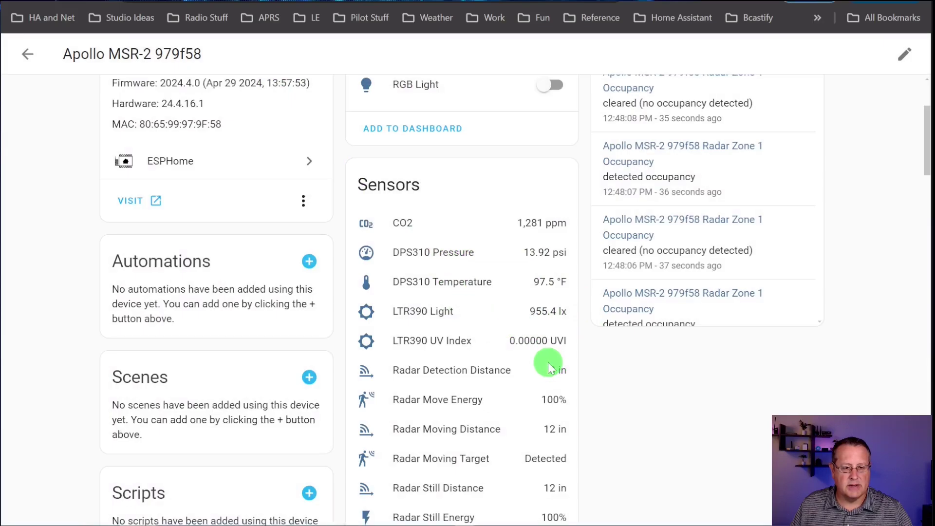
{"action": "scroll", "coordinate": [536, 336], "scroll_direction": "down", "scroll_amount": 2}
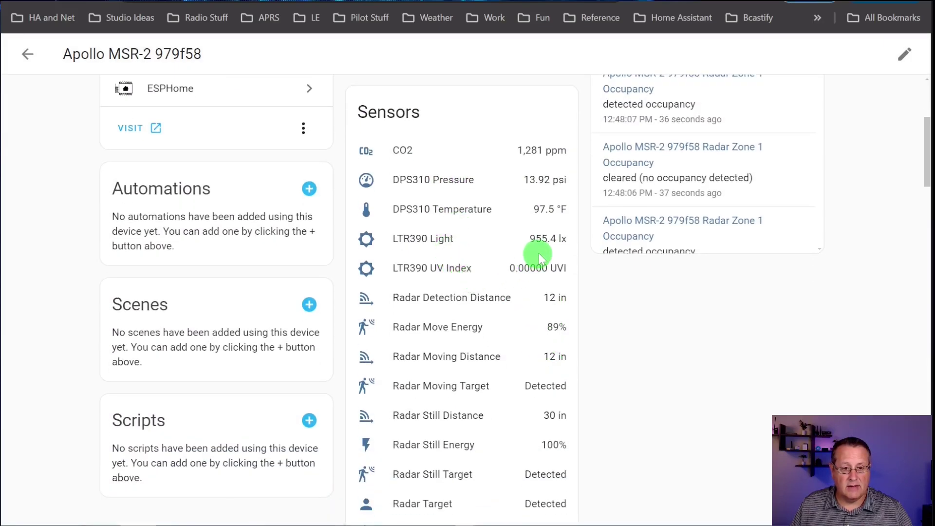
{"action": "scroll", "coordinate": [624, 335], "scroll_direction": "down", "scroll_amount": 2}
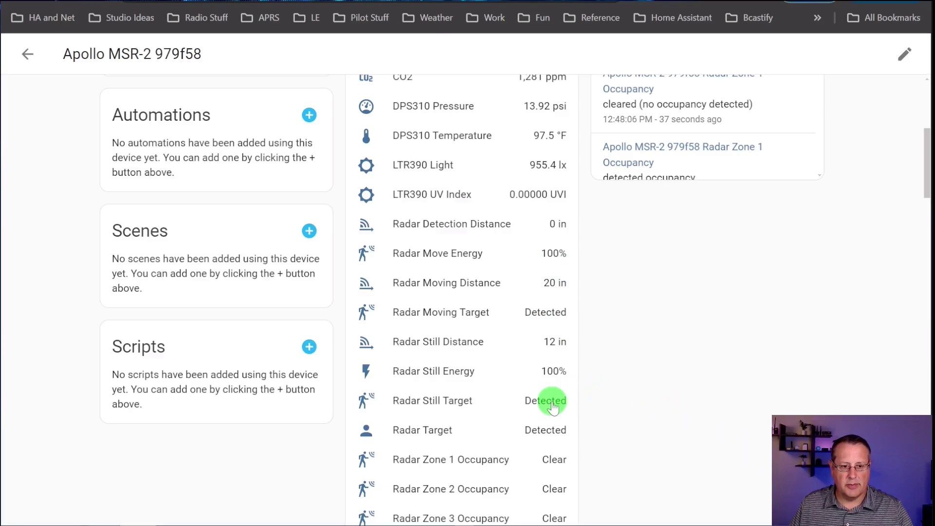
{"action": "scroll", "coordinate": [550, 403], "scroll_direction": "down", "scroll_amount": 2}
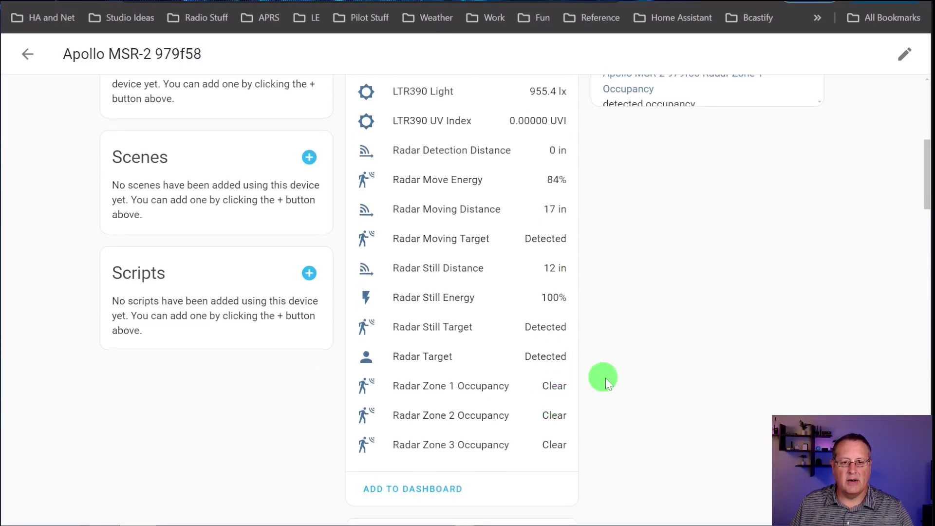
{"action": "scroll", "coordinate": [555, 344], "scroll_direction": "up", "scroll_amount": 2}
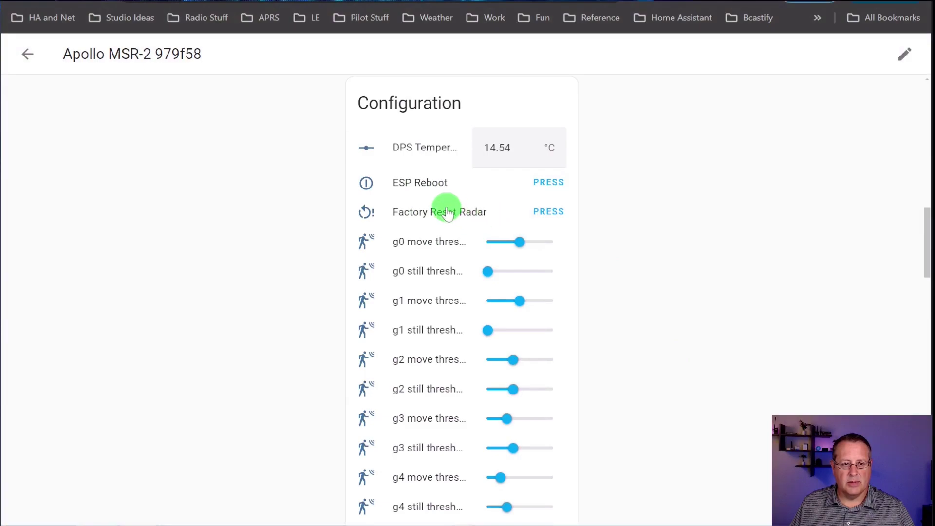
- Scroll past the radar threshold settings and switch to the Apollo MSR-2 product page tab
{"action": "scroll", "coordinate": [545, 309], "scroll_direction": "down", "scroll_amount": 10}
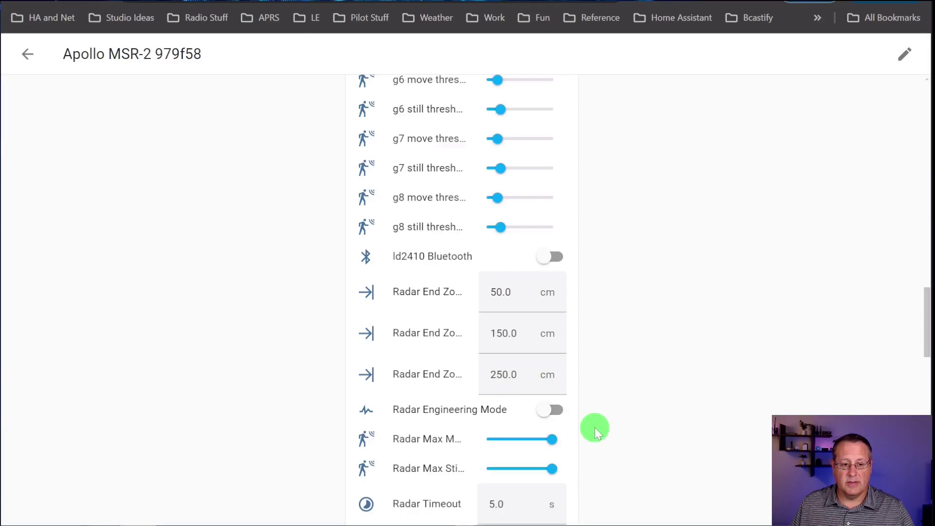
{"action": "scroll", "coordinate": [597, 433], "scroll_direction": "down", "scroll_amount": 1}
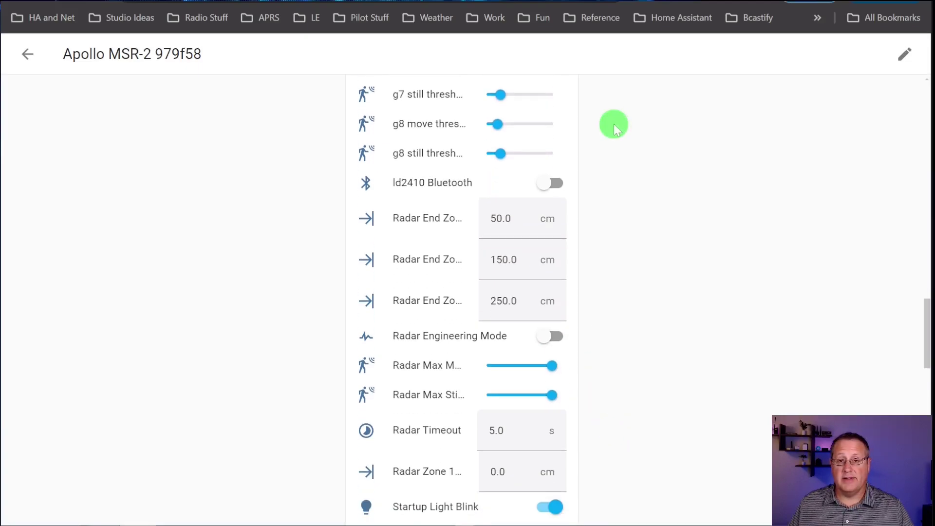
{"action": "key", "text": "ctrl+Tab"}
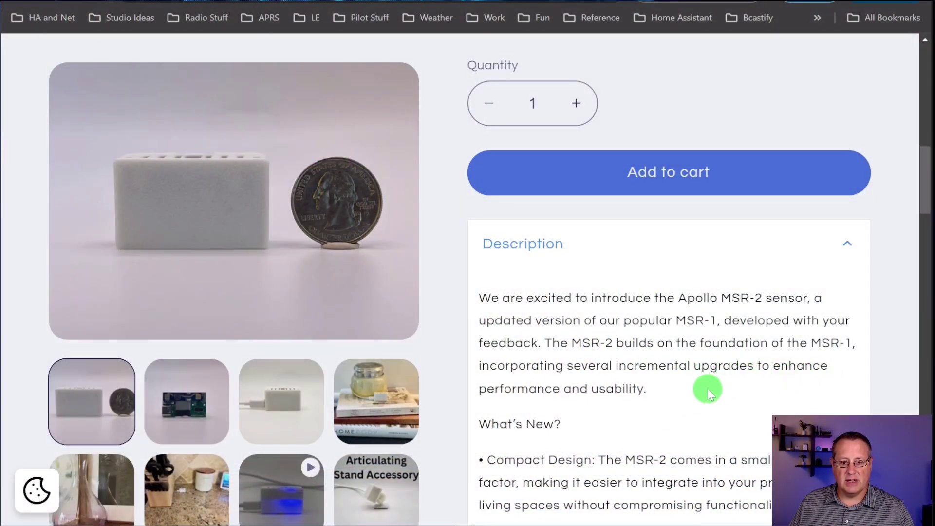
- Scroll through the MSR-2 description down to the What's New upgrade list
{"action": "scroll", "coordinate": [708, 389], "scroll_direction": "down", "scroll_amount": 1}
{"action": "scroll", "coordinate": [628, 351], "scroll_direction": "down", "scroll_amount": 1}
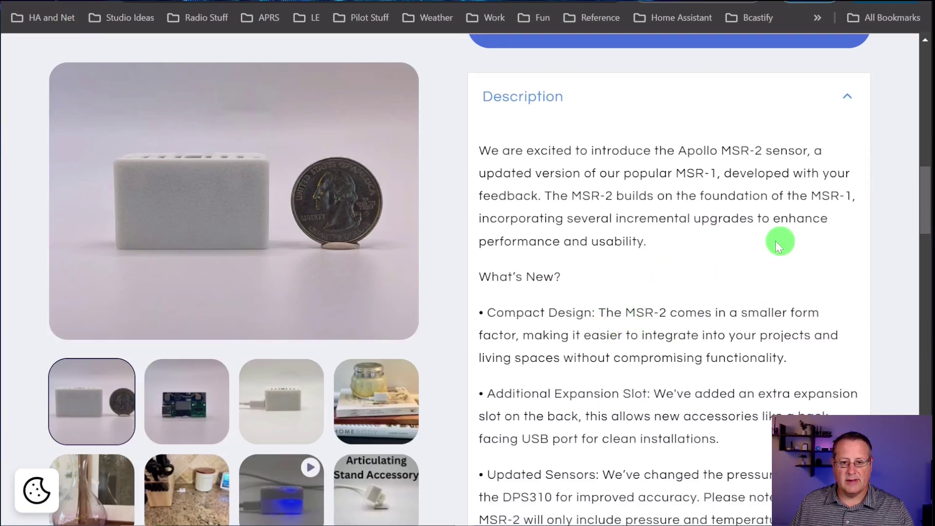
{"action": "scroll", "coordinate": [643, 305], "scroll_direction": "down", "scroll_amount": 1}
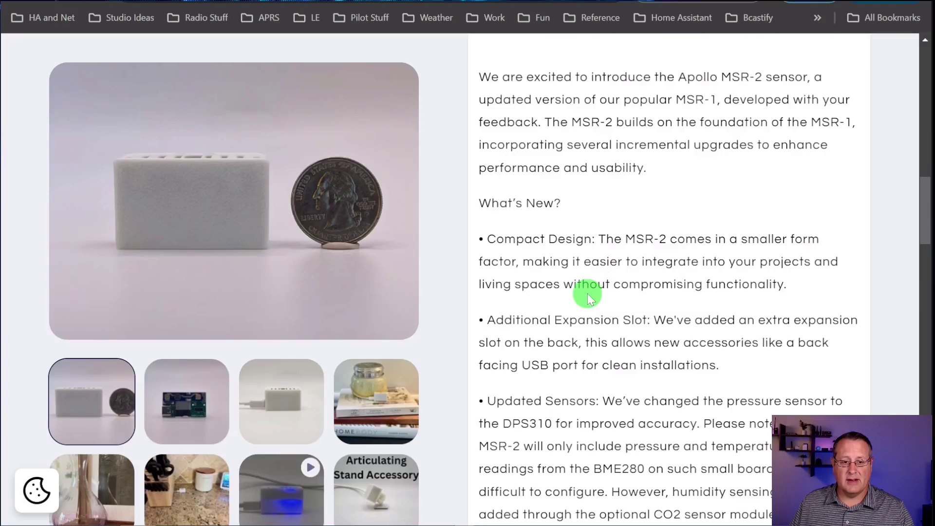
{"action": "scroll", "coordinate": [678, 238], "scroll_direction": "down", "scroll_amount": 1}
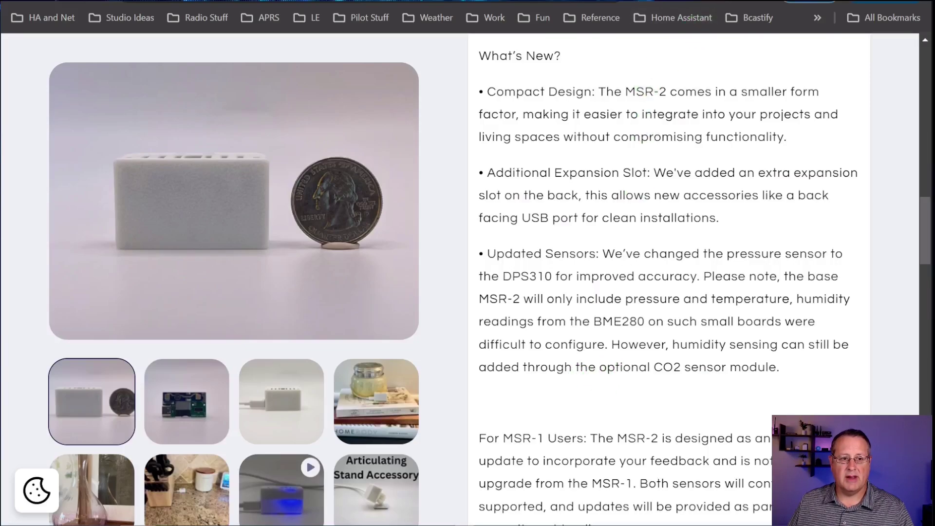
- Return to the Home Assistant tab and look through the MSR-2 sensor readings
{"action": "left_click", "coordinate": [706, 1]}
{"action": "scroll", "coordinate": [532, 403], "scroll_direction": "up", "scroll_amount": 9}
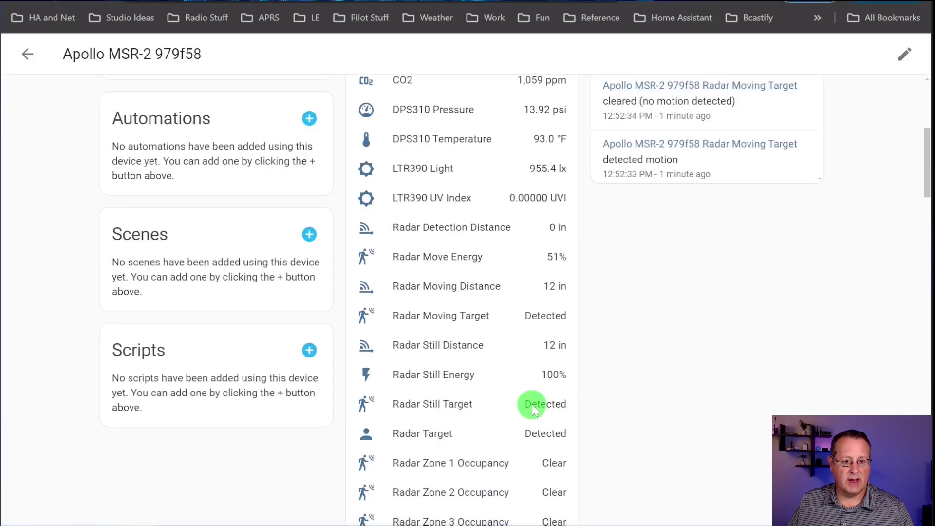
{"action": "scroll", "coordinate": [434, 253], "scroll_direction": "down", "scroll_amount": 3}
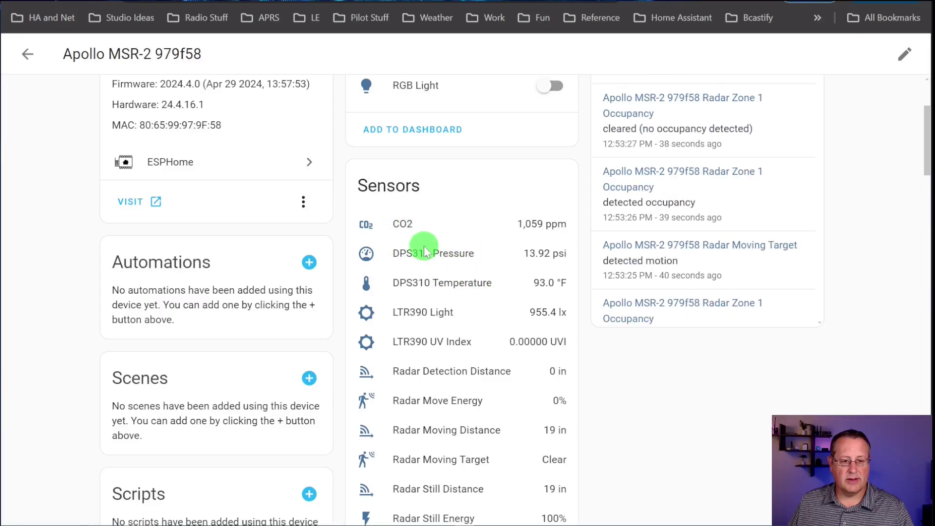
{"action": "scroll", "coordinate": [643, 379], "scroll_direction": "down", "scroll_amount": 2}
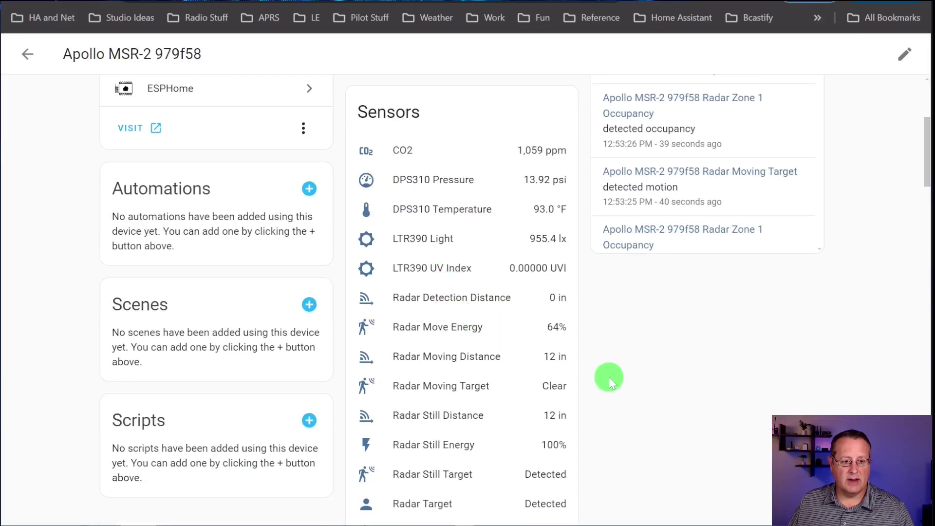
{"action": "scroll", "coordinate": [609, 376], "scroll_direction": "down", "scroll_amount": 1}
{"action": "scroll", "coordinate": [609, 376], "scroll_direction": "down", "scroll_amount": 2}
{"action": "scroll", "coordinate": [609, 377], "scroll_direction": "up", "scroll_amount": 4}
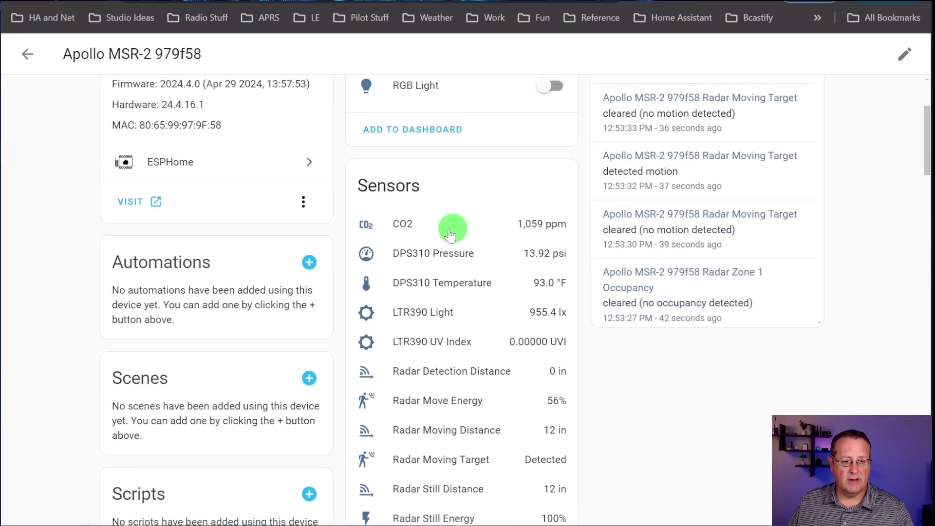
- Check the CO2 reading's details and history, then close them
{"action": "left_click", "coordinate": [417, 230]}
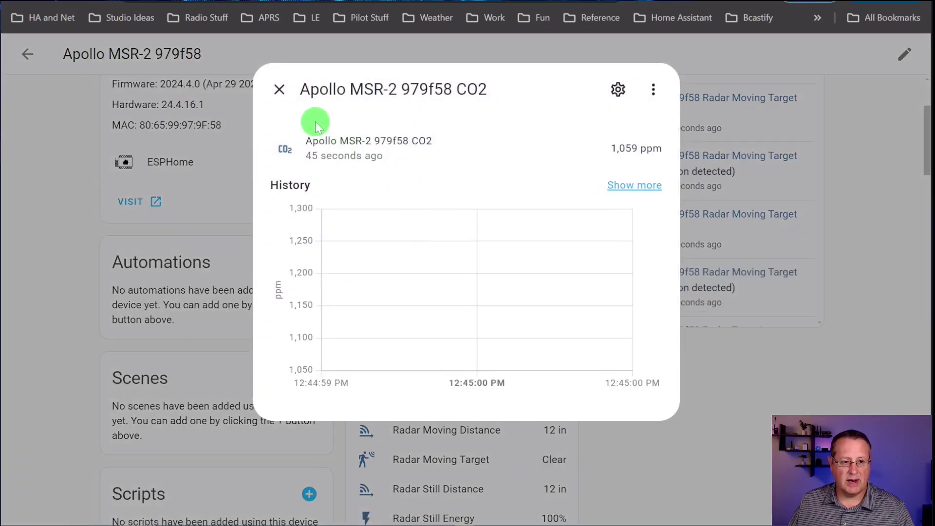
{"action": "left_click", "coordinate": [280, 91]}
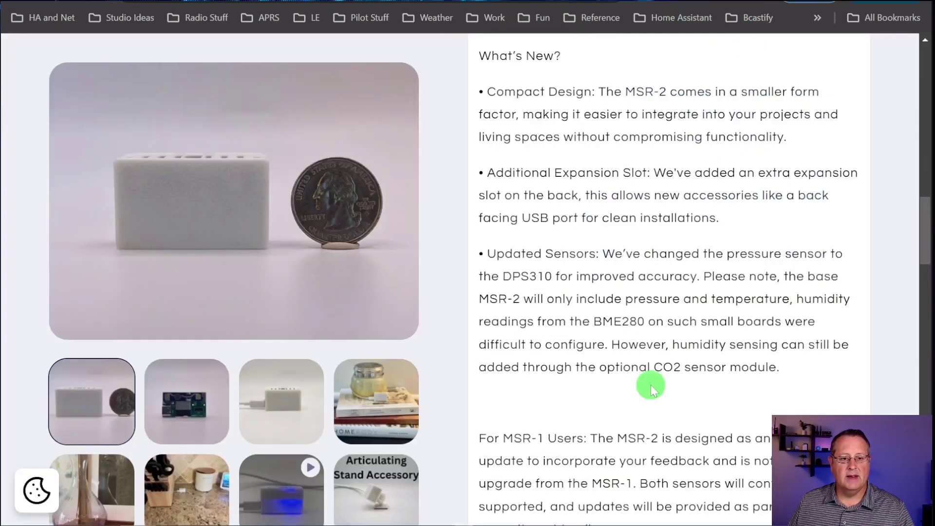
{"action": "scroll", "coordinate": [634, 395], "scroll_direction": "down", "scroll_amount": 3}
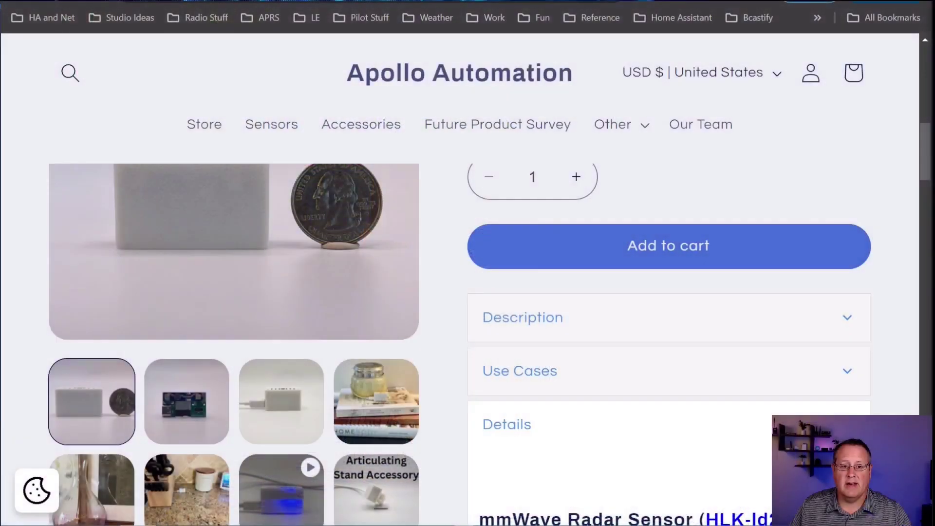
- Scroll down to the HLK-ld2410b mmWave Radar Sensor specifications in Details
{"action": "scroll", "coordinate": [653, 355], "scroll_direction": "down", "scroll_amount": 5}
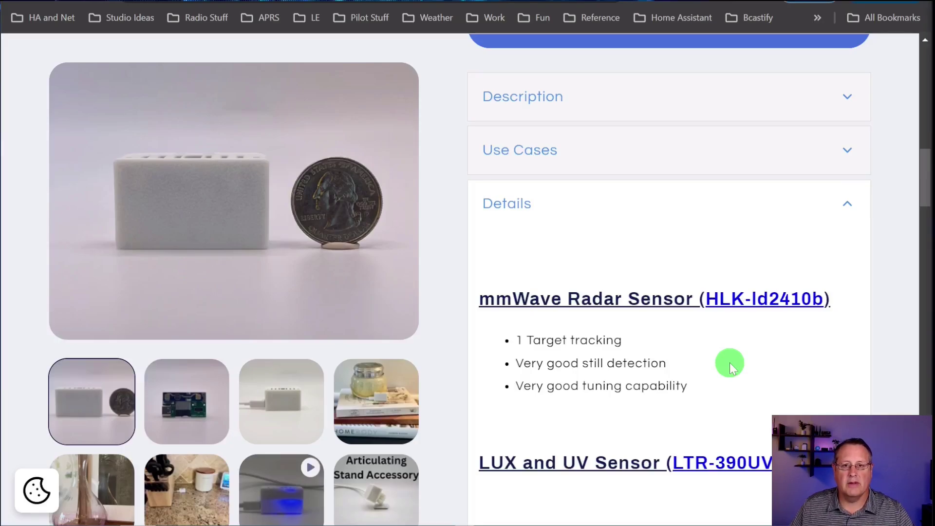
- Read the specs past LUX/UV and DPS310 to the CO2 sensor, then return to the MSR-2 device page
{"action": "scroll", "coordinate": [696, 332], "scroll_direction": "down", "scroll_amount": 4}
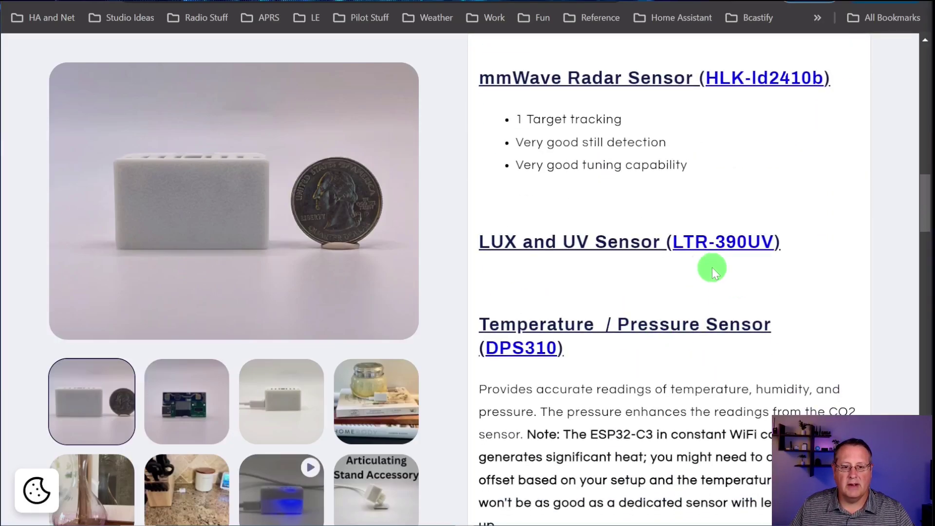
{"action": "scroll", "coordinate": [823, 302], "scroll_direction": "down", "scroll_amount": 1}
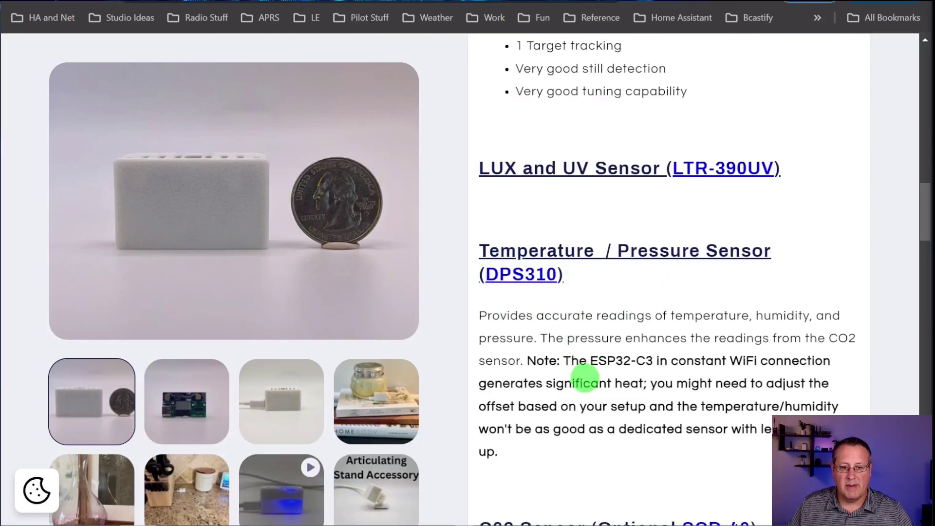
{"action": "scroll", "coordinate": [609, 416], "scroll_direction": "down", "scroll_amount": 1}
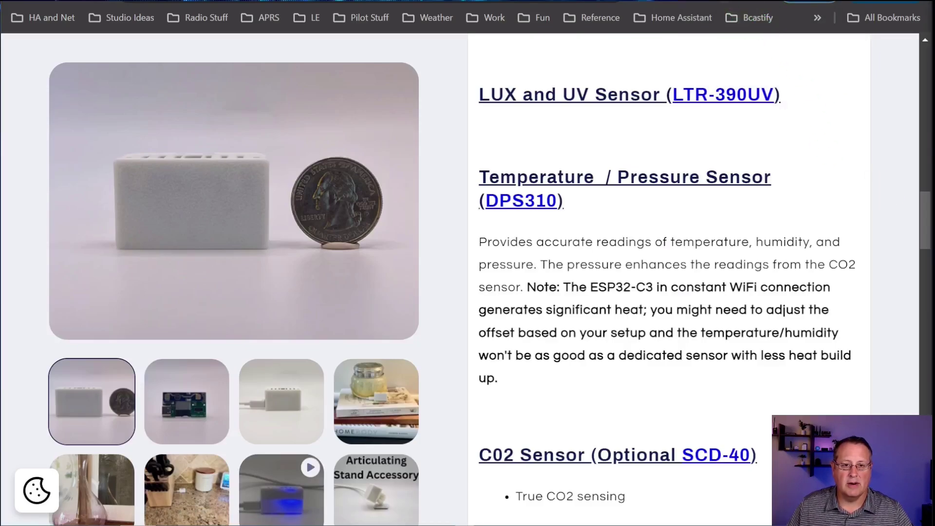
{"action": "key", "text": "ctrl+Tab"}
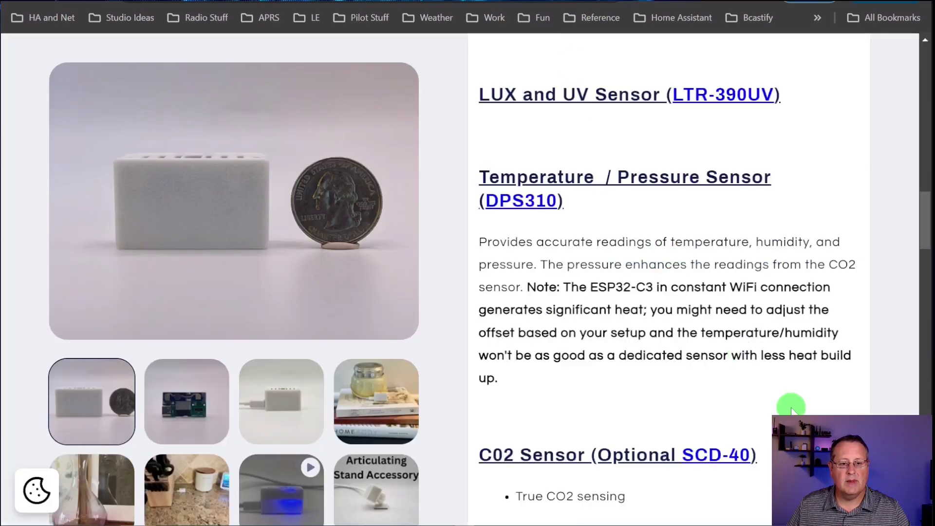
{"action": "scroll", "coordinate": [775, 404], "scroll_direction": "down", "scroll_amount": 5}
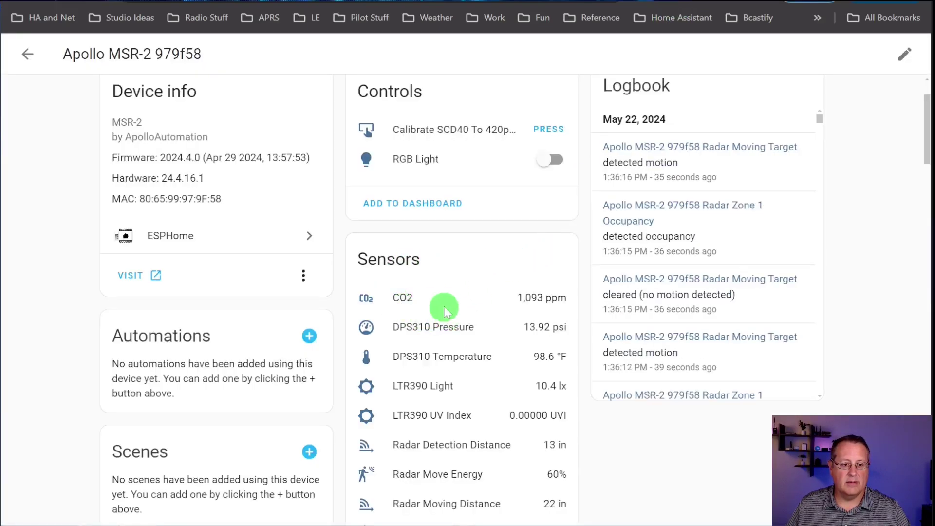
- Open the CO2 sensor's history chart and inspect its values
{"action": "left_click", "coordinate": [409, 302]}
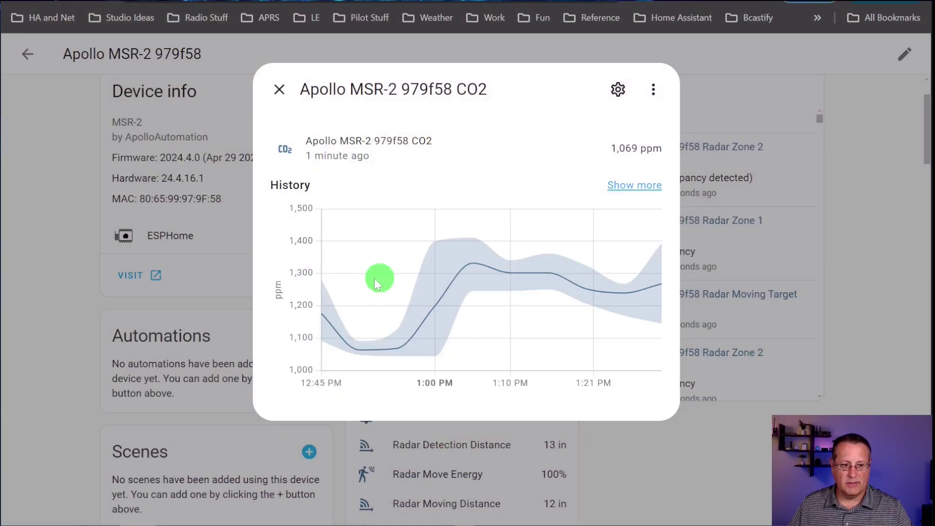
{"action": "mouse_move", "coordinate": [353, 325]}
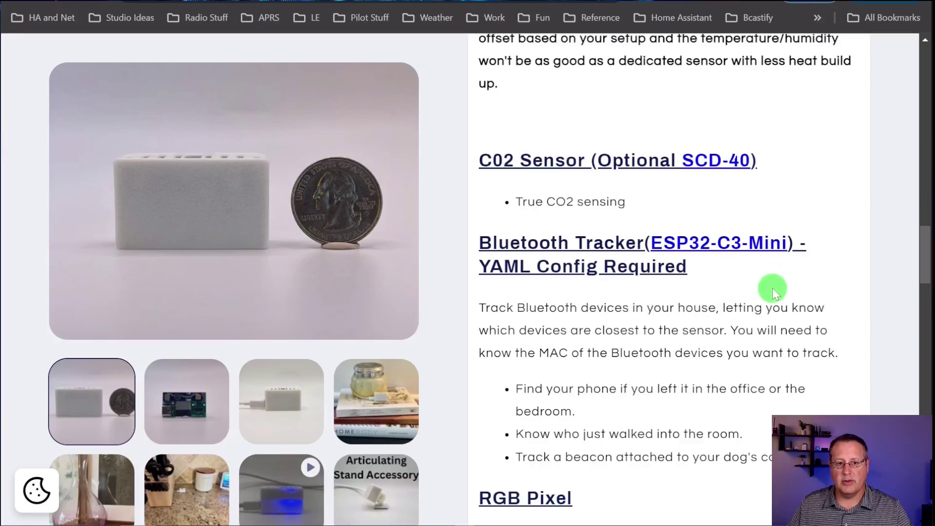
- Scroll the MSR-2 product description down to the RGB Pixel and Piezo Buzzer sections
{"action": "scroll", "coordinate": [680, 263], "scroll_direction": "down", "scroll_amount": 2}
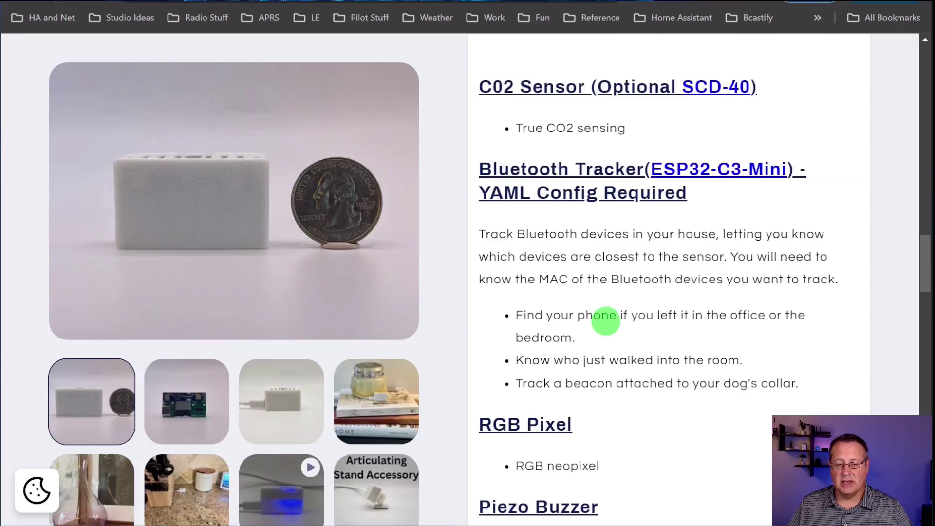
{"action": "scroll", "coordinate": [610, 320], "scroll_direction": "down", "scroll_amount": 3}
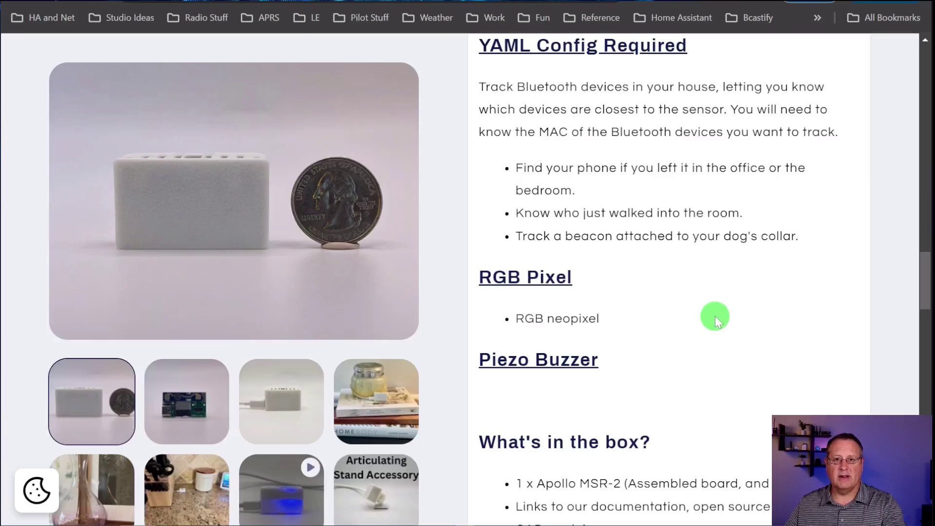
- Toggle the MSR-2 RGB Light on and off three times, leaving it off
{"action": "left_click", "coordinate": [681, 18]}
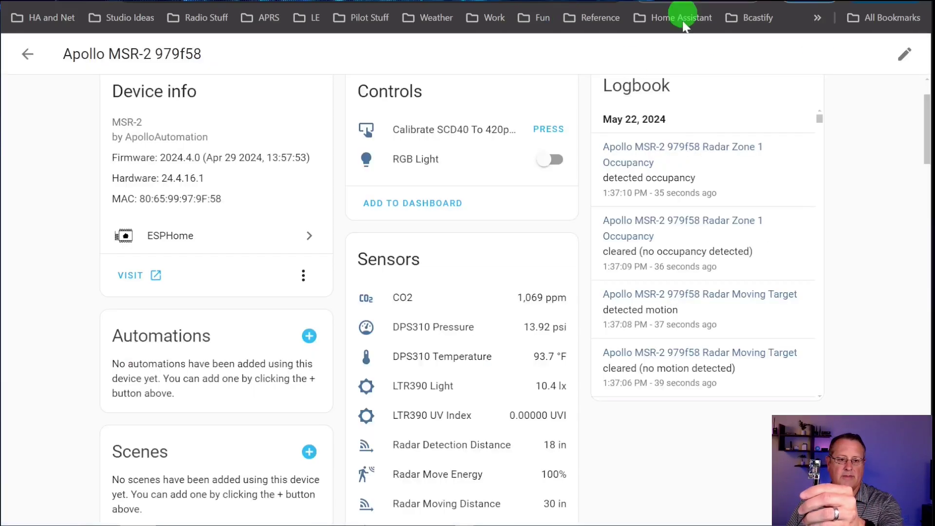
{"action": "left_click", "coordinate": [555, 161]}
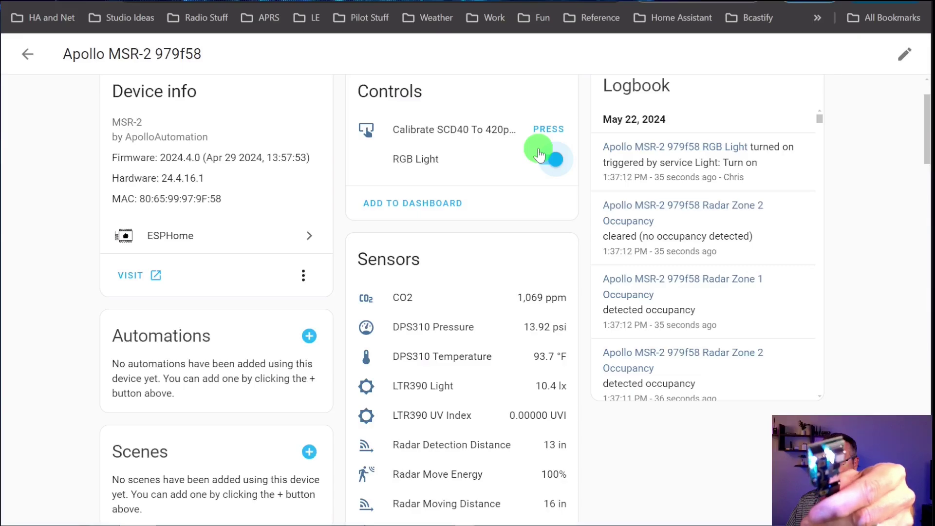
{"action": "left_click", "coordinate": [540, 154]}
{"action": "left_click", "coordinate": [539, 154]}
{"action": "left_click", "coordinate": [540, 153]}
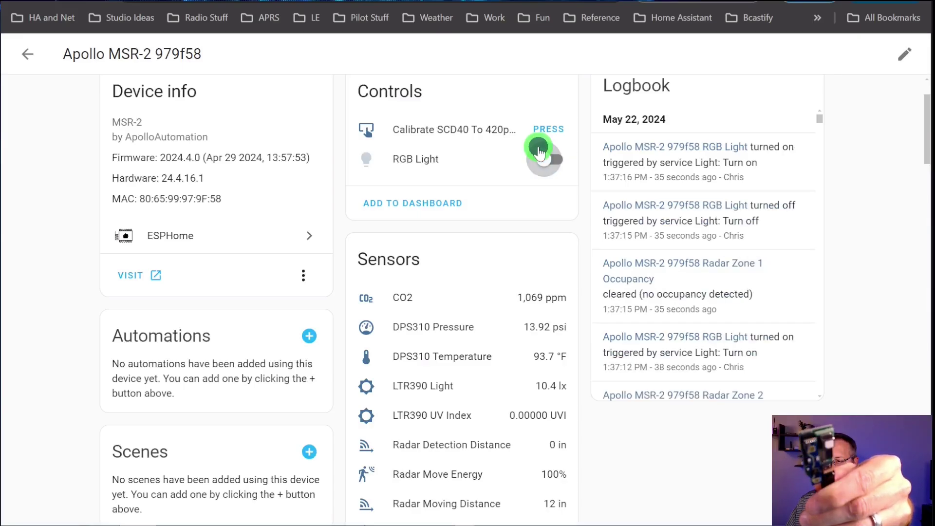
{"action": "left_click", "coordinate": [541, 156]}
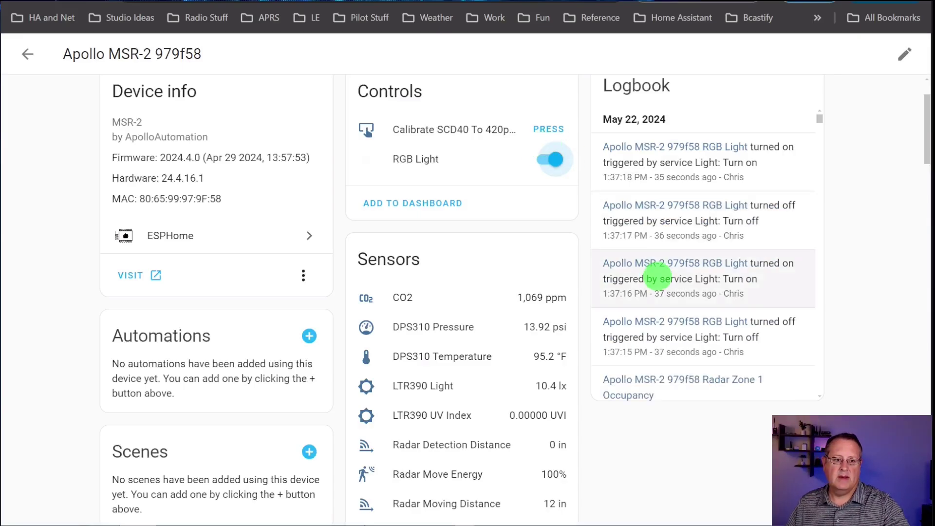
{"action": "left_click", "coordinate": [549, 159]}
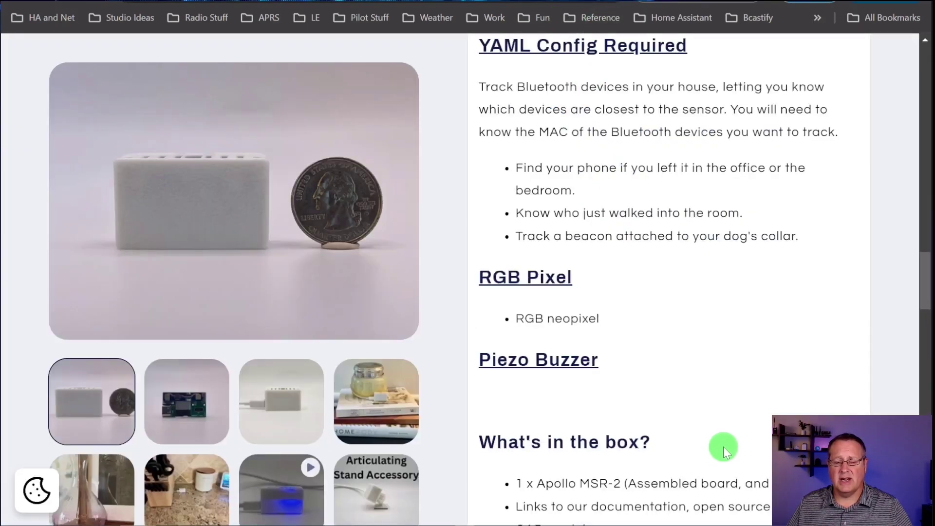
- After viewing What's in the box, open the Apollo Wiki Books page via Other > Documentation
{"action": "scroll", "coordinate": [723, 446], "scroll_direction": "down", "scroll_amount": 2}
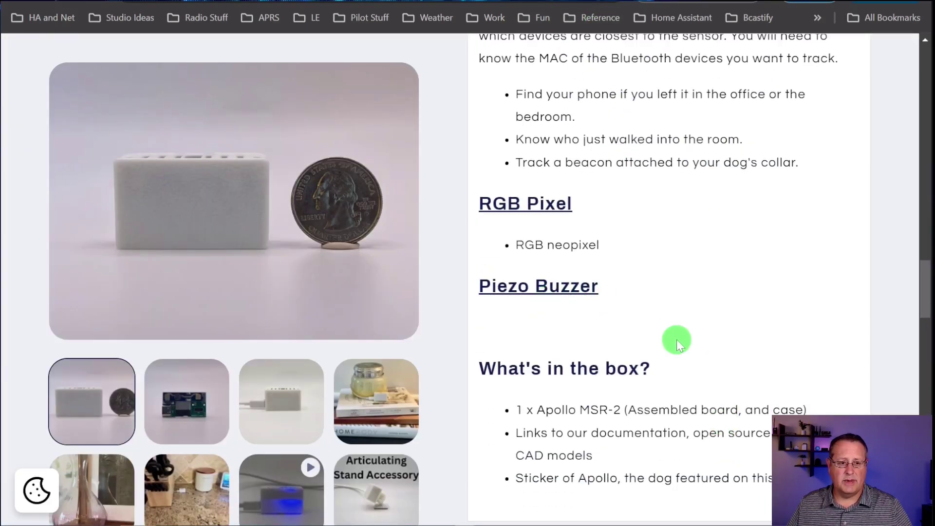
{"action": "scroll", "coordinate": [677, 340], "scroll_direction": "down", "scroll_amount": 2}
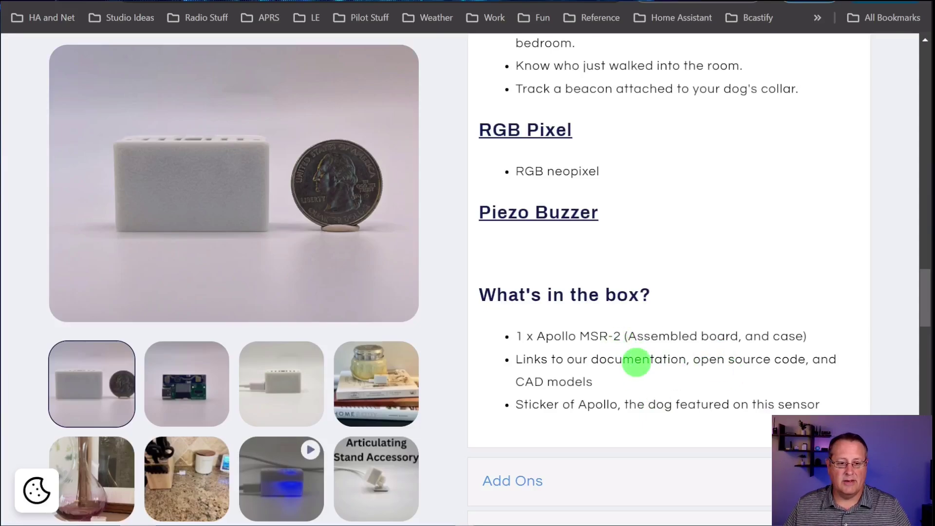
{"action": "scroll", "coordinate": [648, 383], "scroll_direction": "up", "scroll_amount": 3}
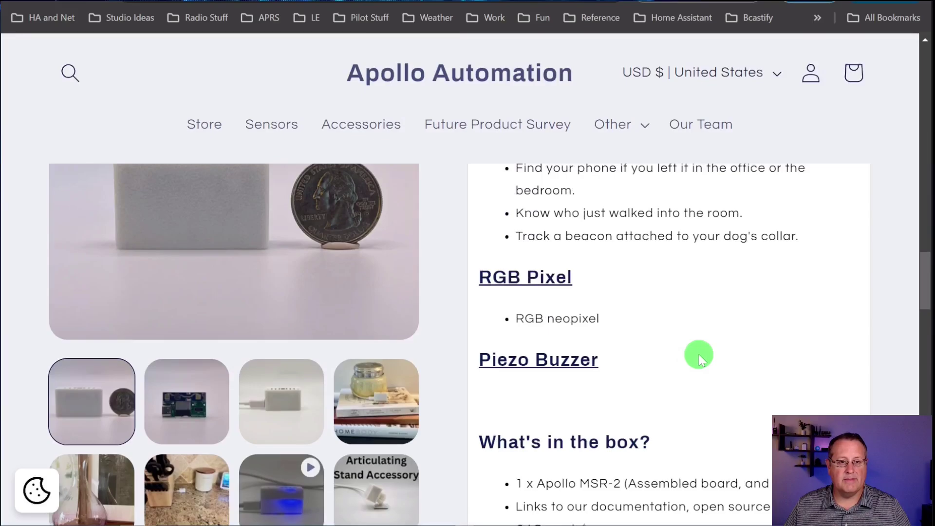
{"action": "left_click", "coordinate": [615, 128]}
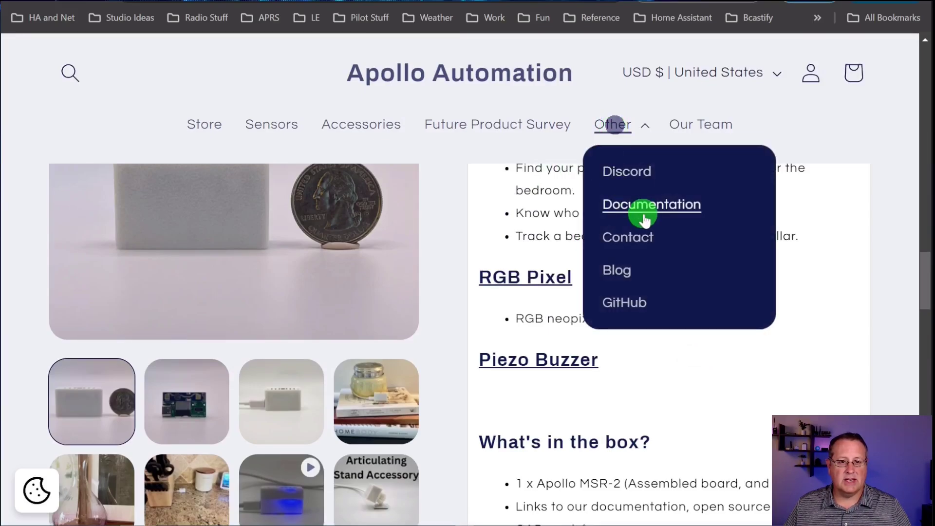
{"action": "left_click", "coordinate": [642, 205]}
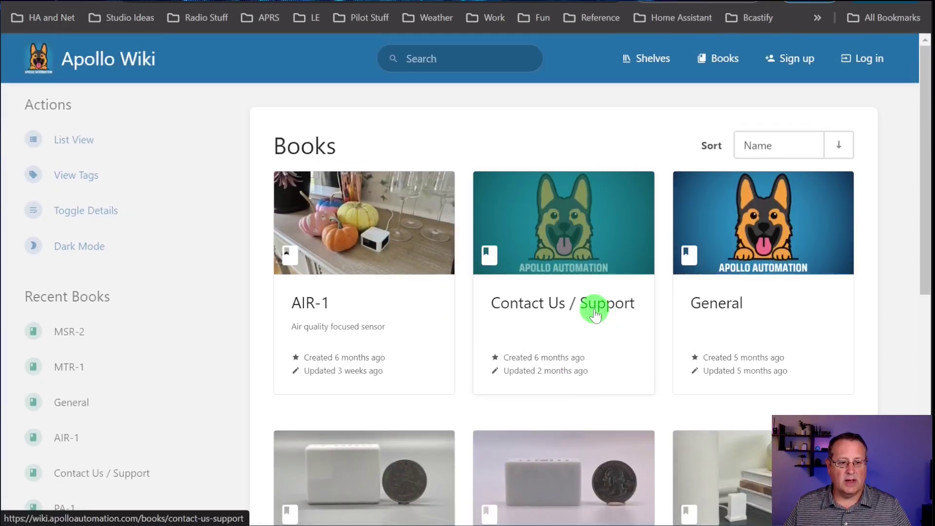
- Open the MSR-2 book in the Apollo Wiki
{"action": "scroll", "coordinate": [594, 308], "scroll_direction": "down", "scroll_amount": 8}
{"action": "left_click", "coordinate": [522, 187]}
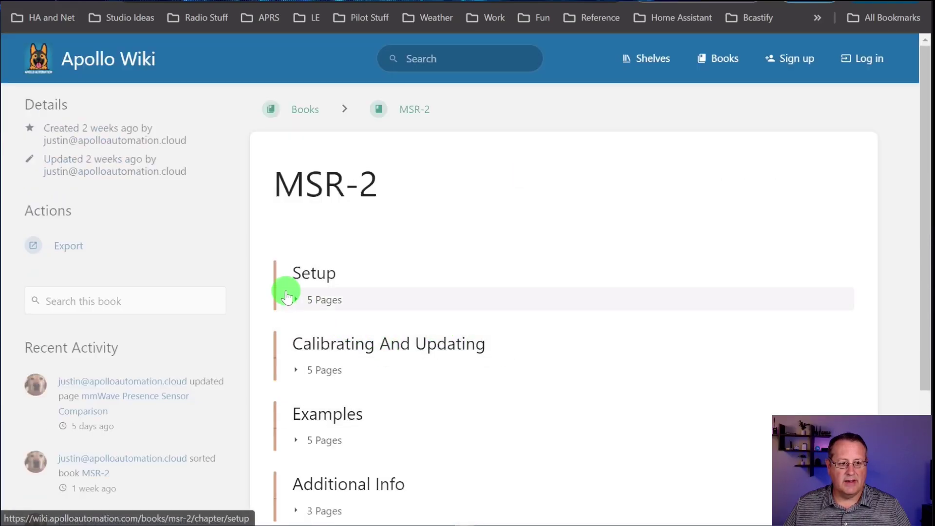
{"action": "scroll", "coordinate": [341, 324], "scroll_direction": "down", "scroll_amount": 3}
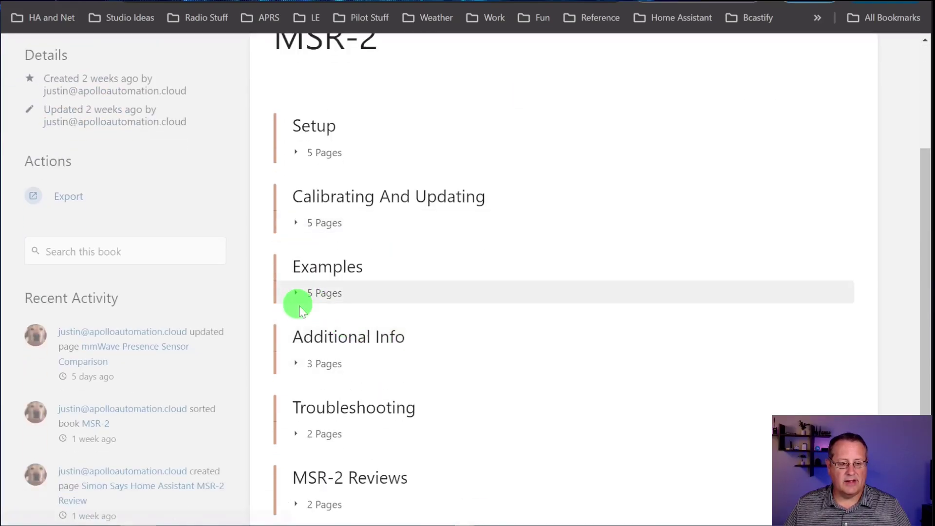
{"action": "scroll", "coordinate": [300, 312], "scroll_direction": "down", "scroll_amount": 2}
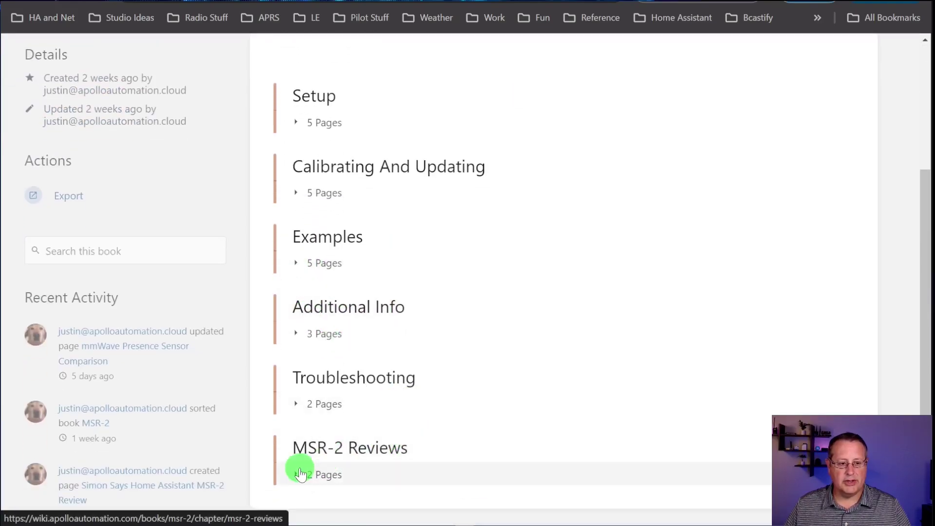
{"action": "scroll", "coordinate": [365, 418], "scroll_direction": "up", "scroll_amount": 4}
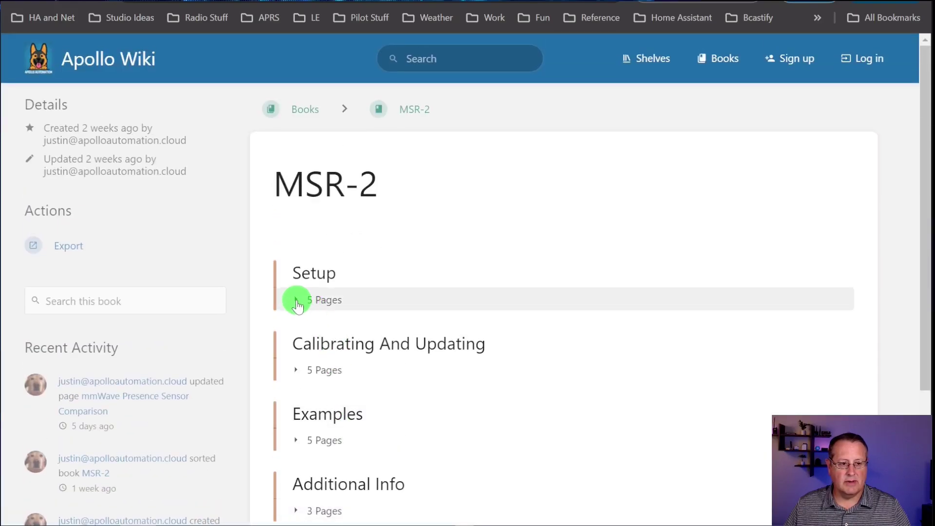
- Expand the Setup and Calibrating And Updating chapters to list their 5 pages each
{"action": "left_click", "coordinate": [298, 304]}
{"action": "scroll", "coordinate": [507, 418], "scroll_direction": "down", "scroll_amount": 3}
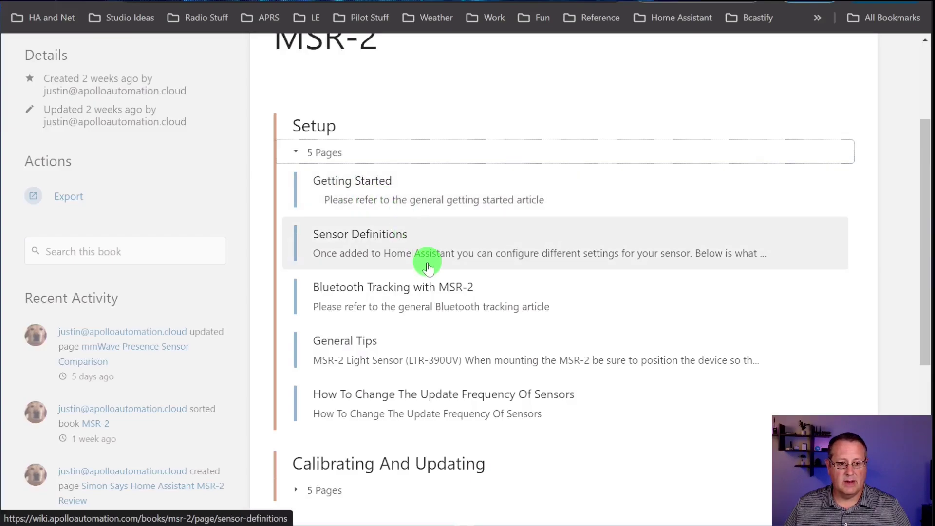
{"action": "scroll", "coordinate": [427, 267], "scroll_direction": "down", "scroll_amount": 3}
{"action": "left_click", "coordinate": [297, 342]}
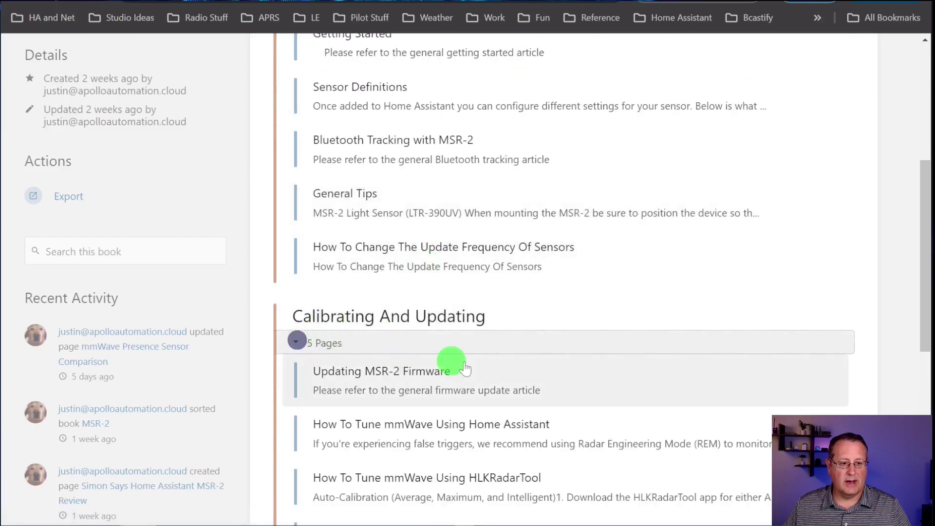
{"action": "scroll", "coordinate": [465, 368], "scroll_direction": "down", "scroll_amount": 3}
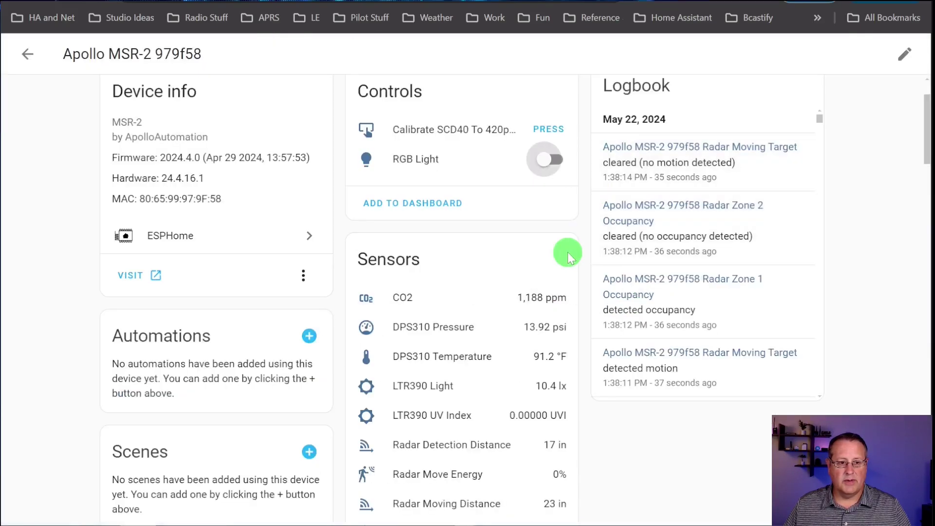
- Scroll the Apollo MSR-2 979f58 device page to the g0–g8 move and still threshold sliders
{"action": "scroll", "coordinate": [478, 309], "scroll_direction": "down", "scroll_amount": 7}
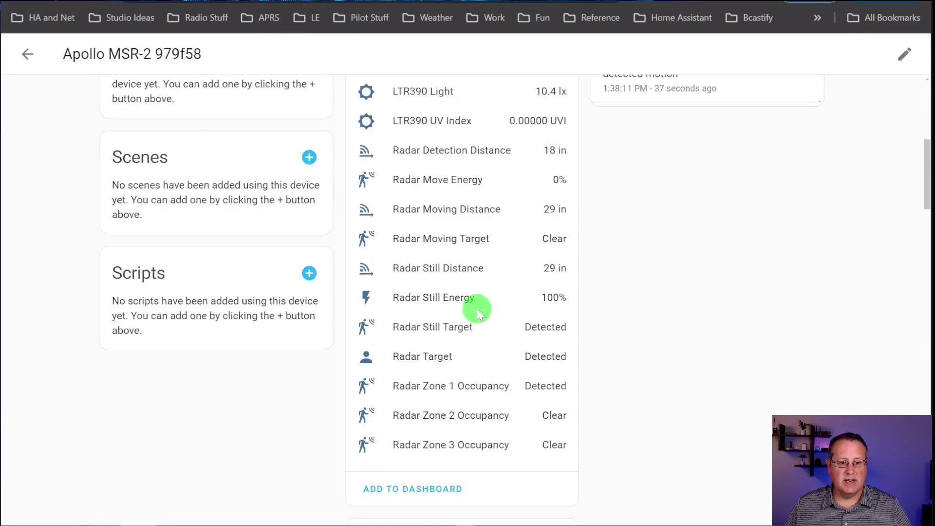
{"action": "scroll", "coordinate": [477, 309], "scroll_direction": "down", "scroll_amount": 16}
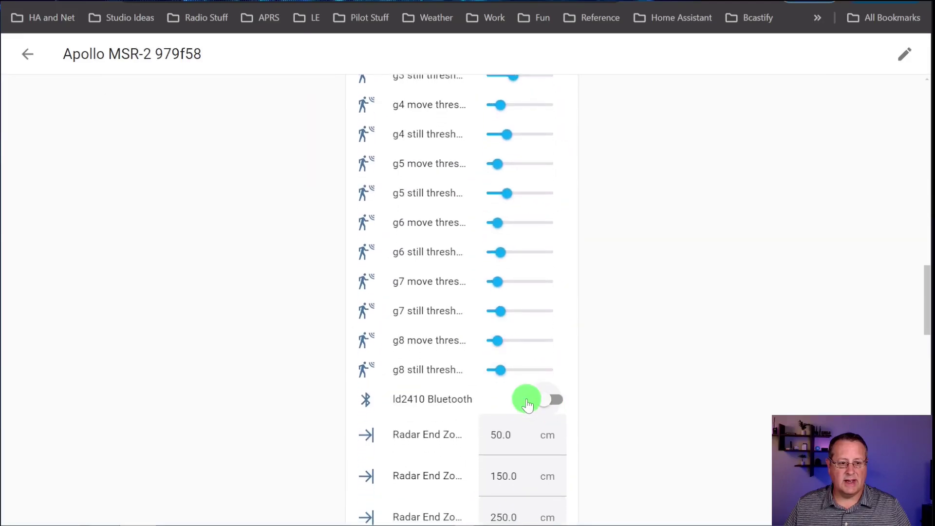
{"action": "scroll", "coordinate": [517, 438], "scroll_direction": "down", "scroll_amount": 3}
{"action": "scroll", "coordinate": [536, 366], "scroll_direction": "up", "scroll_amount": 6}
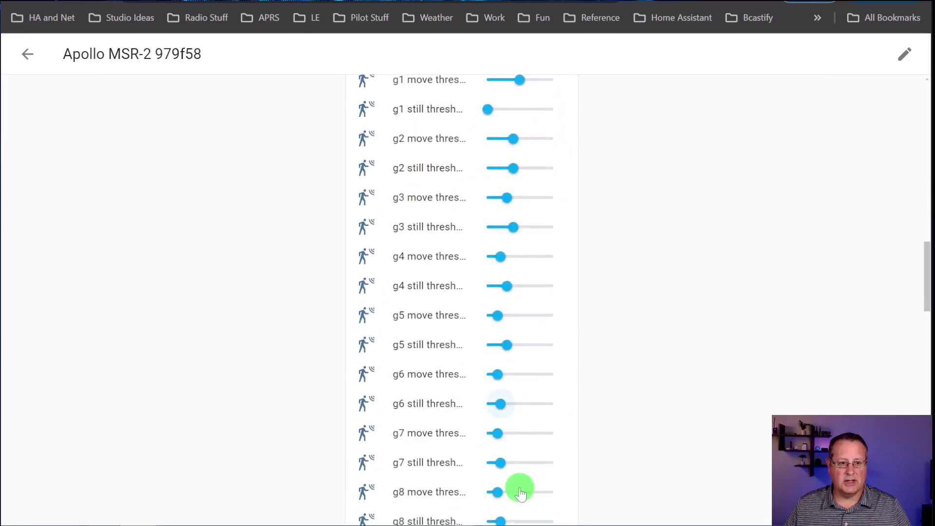
{"action": "scroll", "coordinate": [492, 334], "scroll_direction": "up", "scroll_amount": 3}
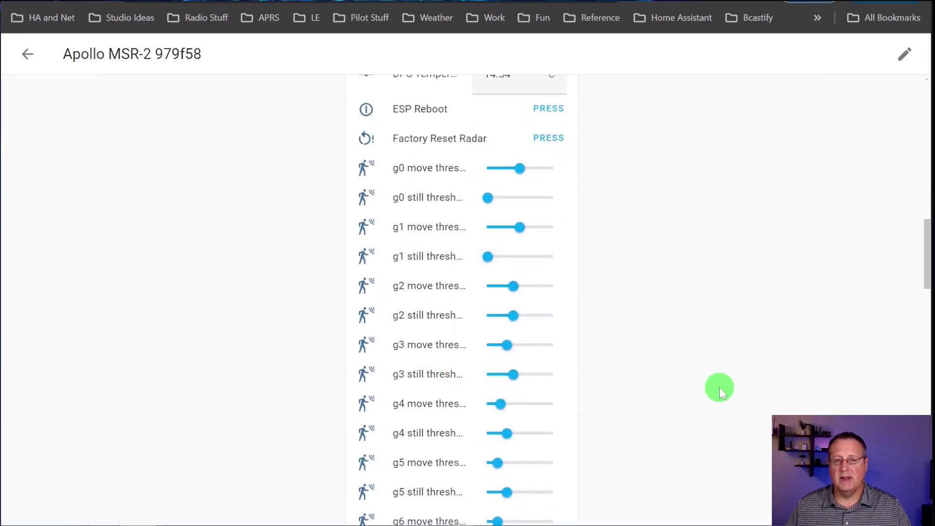